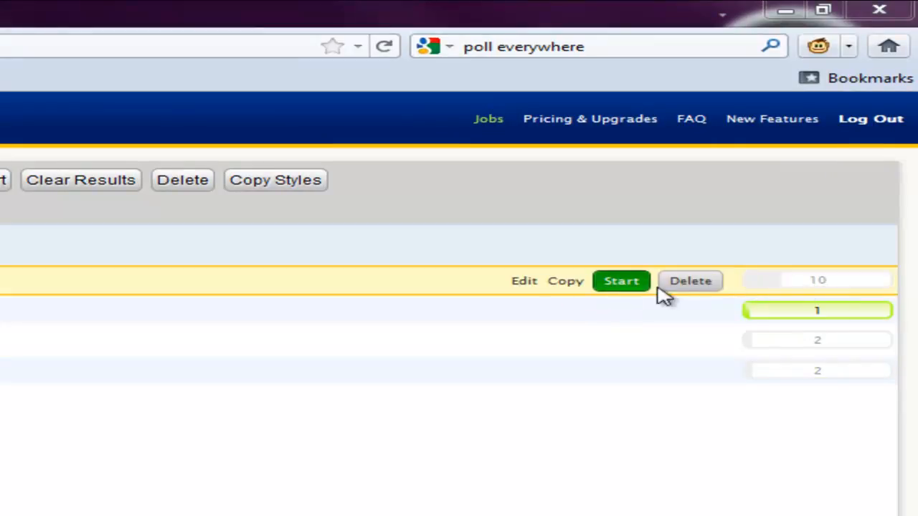
- Stop the running poll, the second one in the poll list
{"action": "left_click", "coordinate": [621, 287]}
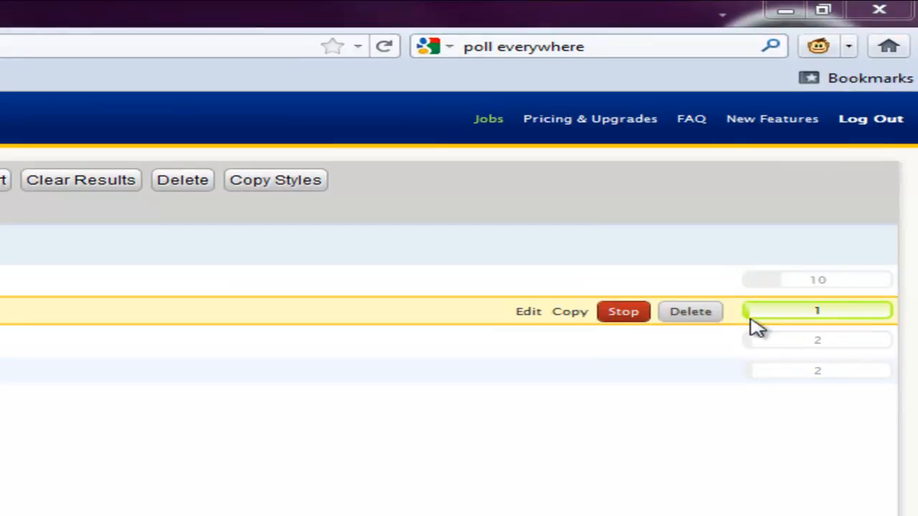
{"action": "left_click", "coordinate": [623, 313]}
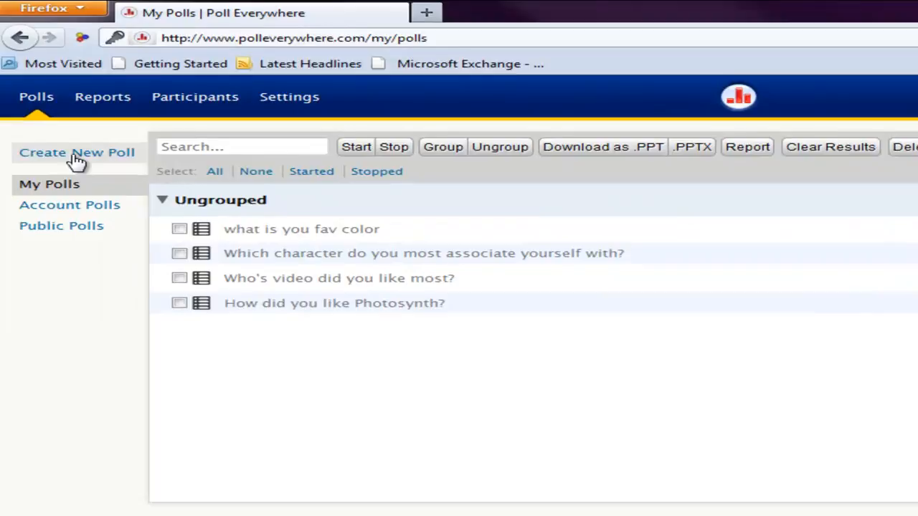
- Create a new multiple choice poll with the question "How do you feel about todays weather?"
{"action": "left_click", "coordinate": [46, 94]}
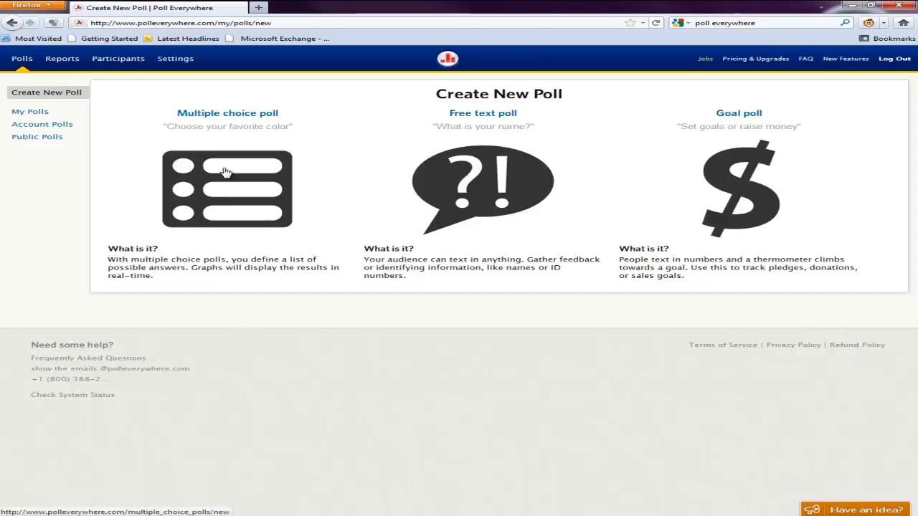
{"action": "left_click", "coordinate": [198, 185]}
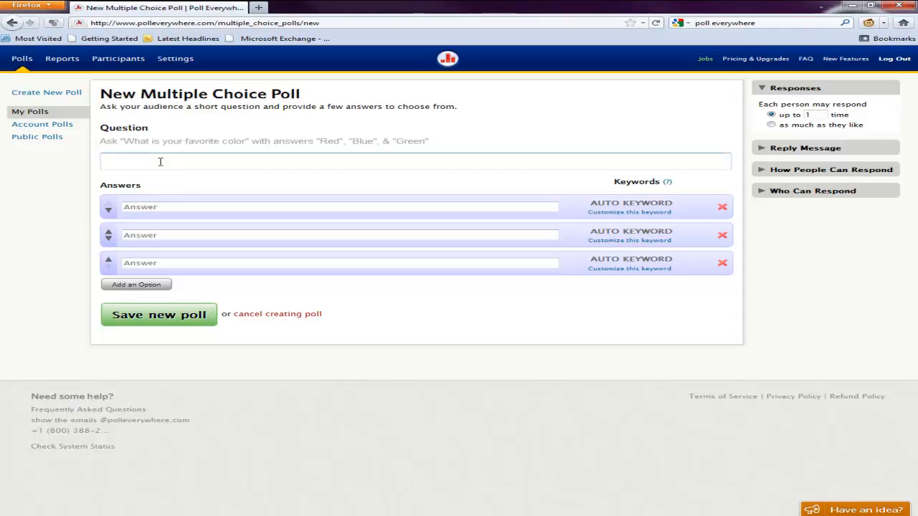
{"action": "type", "text": "W"}
{"action": "key", "text": "BackSpace"}
{"action": "type", "text": "How did you feel about todays weather"}
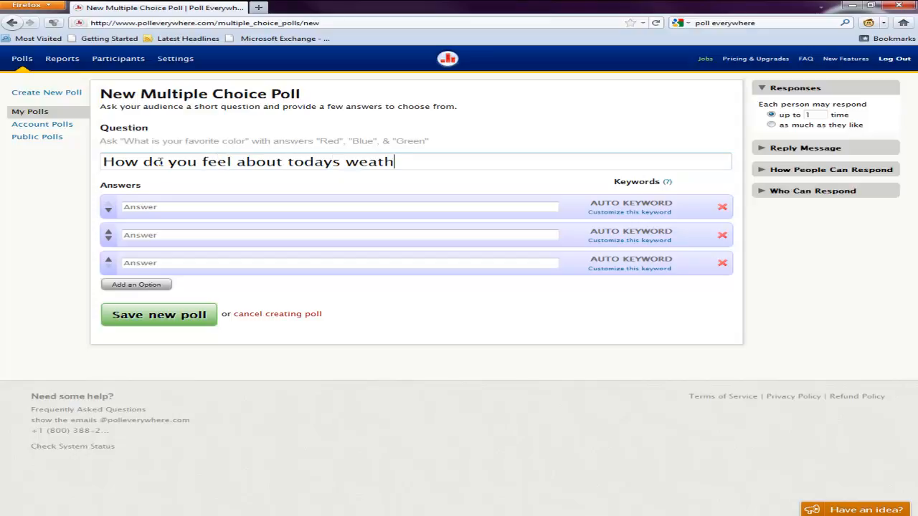
{"action": "type", "text": "?"}
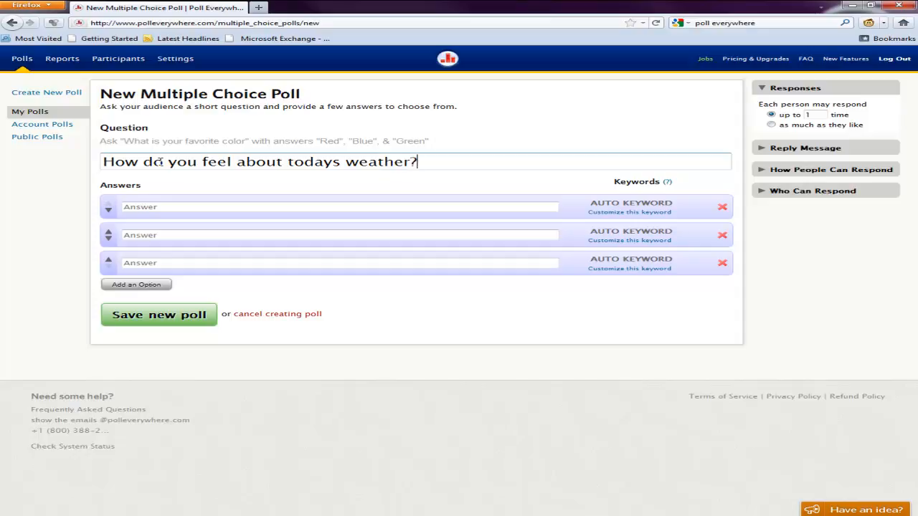
- Fill in the poll's three answers as Mild, Warm and Hot
{"action": "left_click", "coordinate": [205, 208]}
{"action": "type", "text": "Mild"}
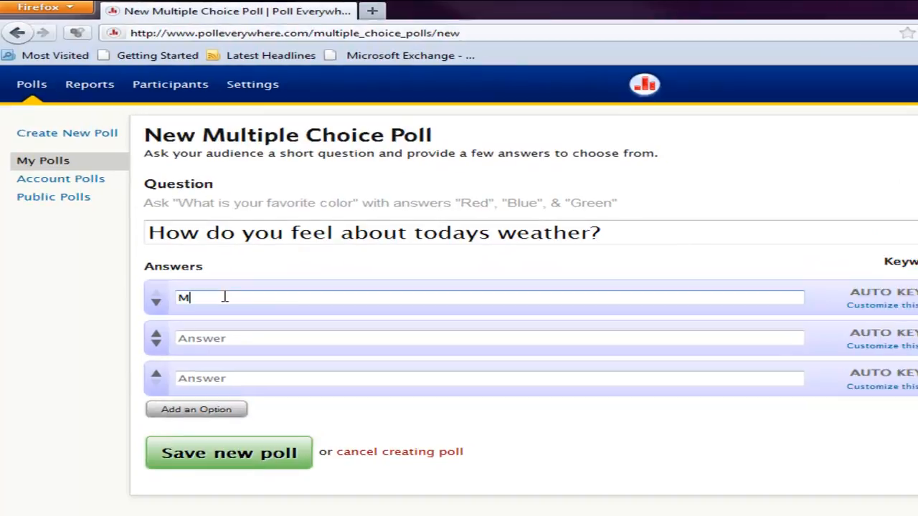
{"action": "key", "text": "Tab"}
{"action": "type", "text": "w"}
{"action": "key", "text": "BackSpace"}
{"action": "type", "text": "Warm"}
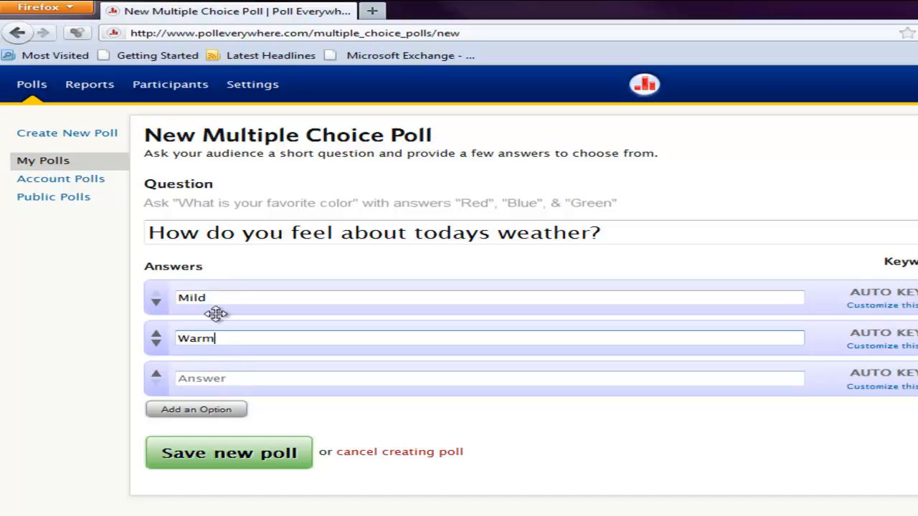
{"action": "left_click", "coordinate": [214, 377]}
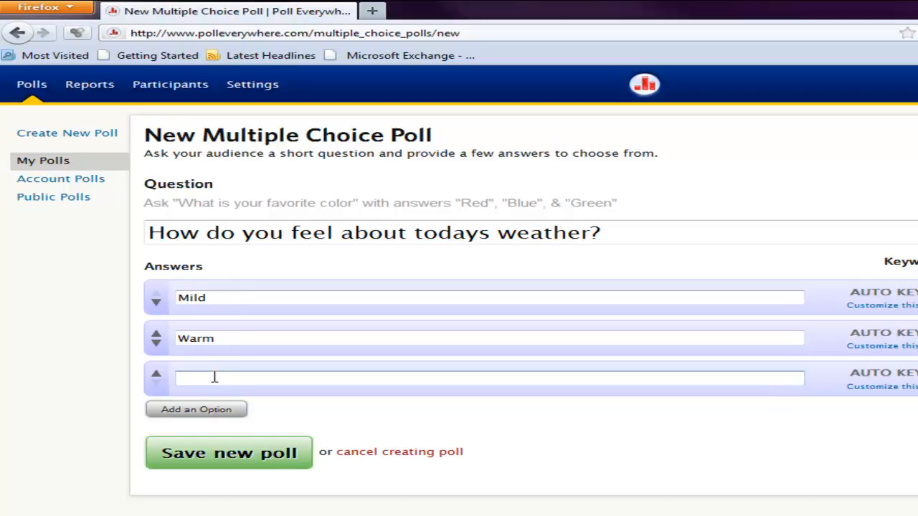
{"action": "type", "text": "Hot"}
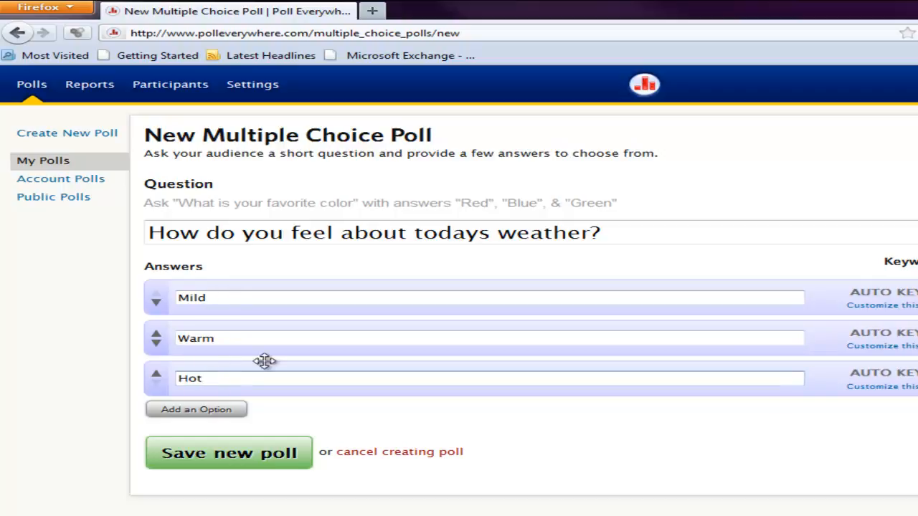
- Add a fourth answer option, "Way TOO HOT!", and save the new poll
{"action": "left_click", "coordinate": [222, 413]}
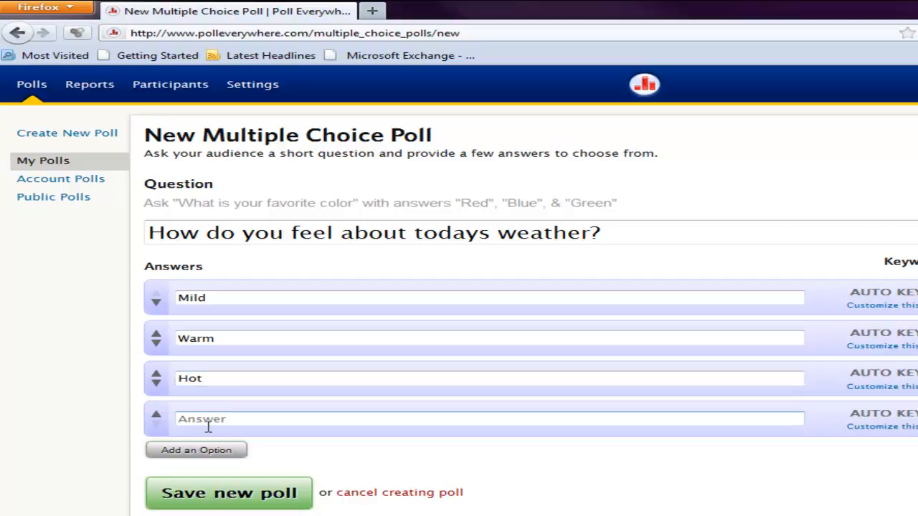
{"action": "left_click", "coordinate": [204, 420]}
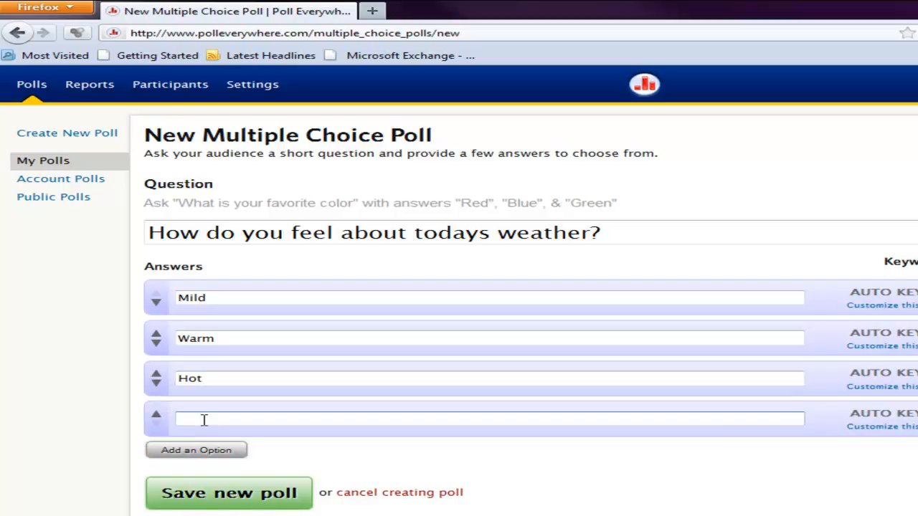
{"action": "type", "text": "Way TOO HOT!"}
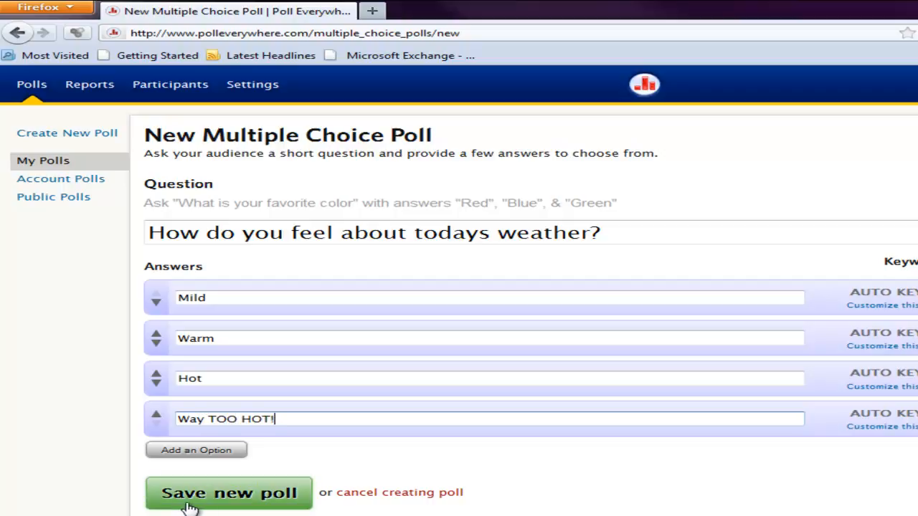
{"action": "left_click", "coordinate": [218, 505]}
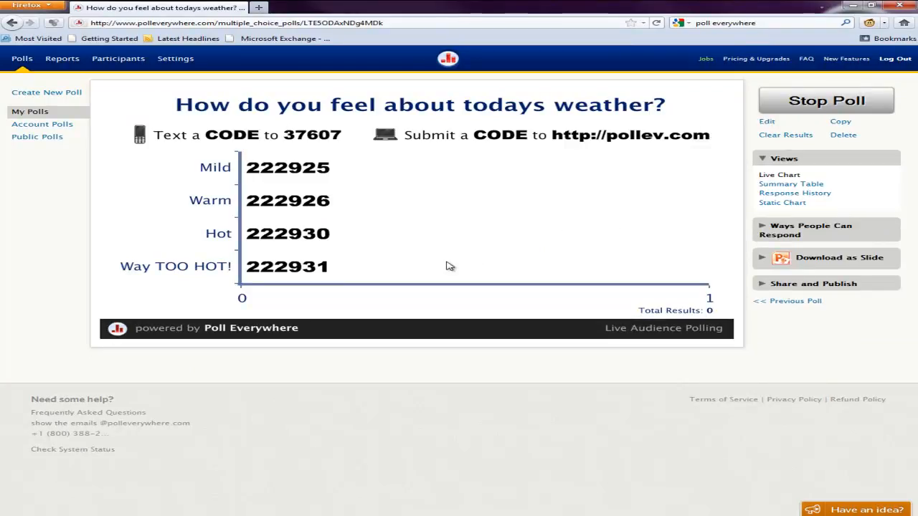
- Apply the DCurtis theme to the poll's live chart in its appearance settings
{"action": "mouse_move", "coordinate": [639, 183]}
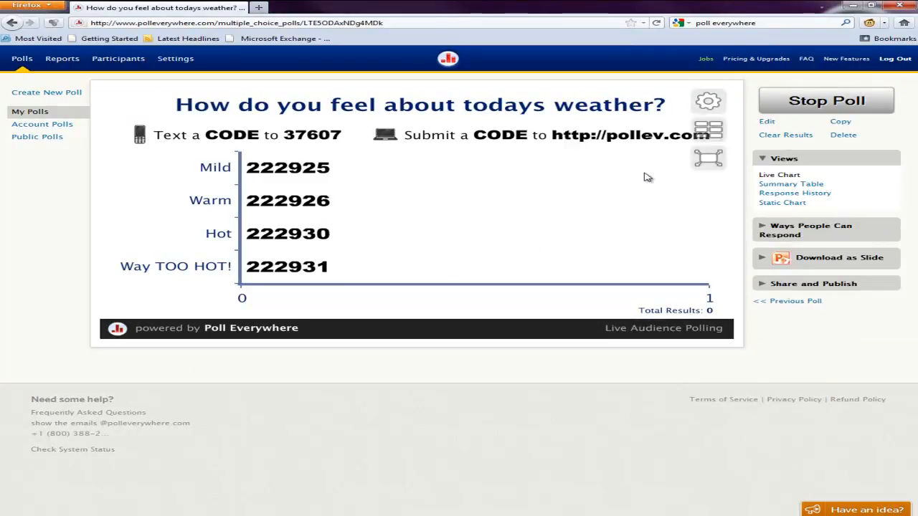
{"action": "left_click", "coordinate": [708, 101]}
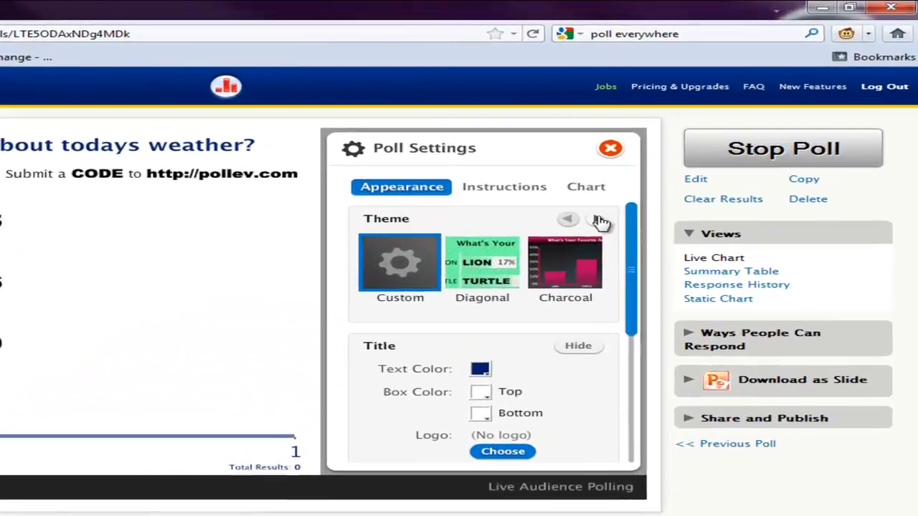
{"action": "left_click", "coordinate": [667, 172]}
{"action": "left_click", "coordinate": [668, 172]}
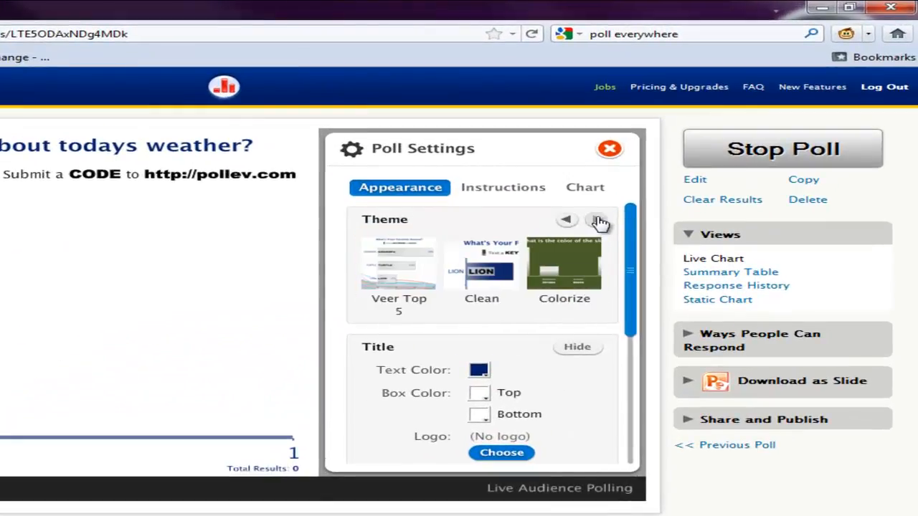
{"action": "left_click", "coordinate": [566, 221]}
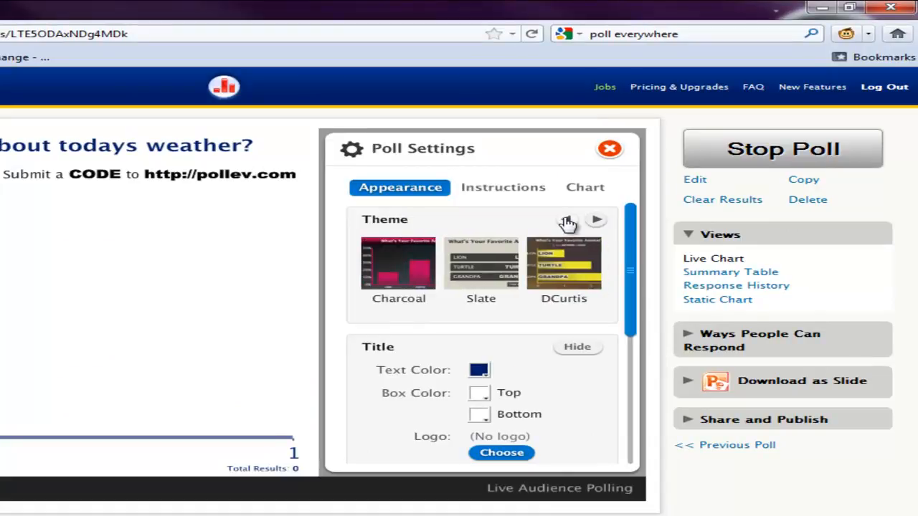
{"action": "left_click", "coordinate": [570, 267]}
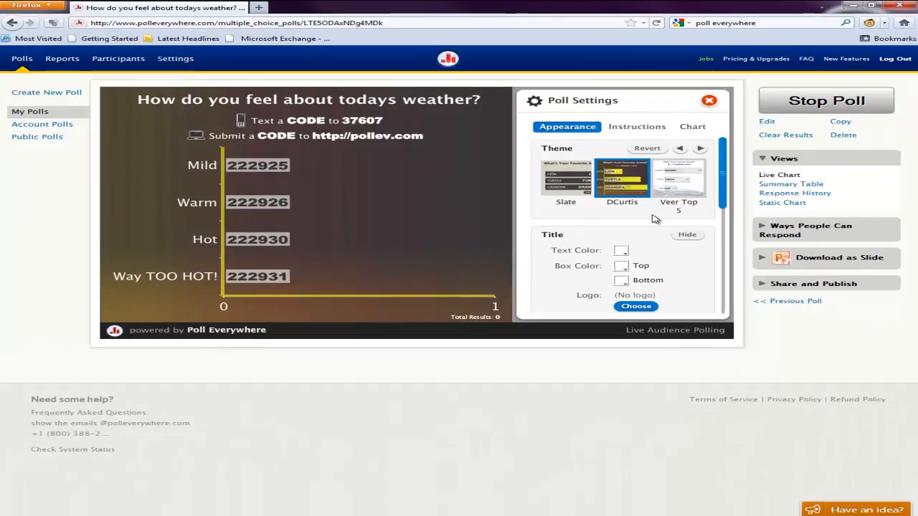
- View the color palette for the title's text and close the poll settings
{"action": "left_click", "coordinate": [622, 253]}
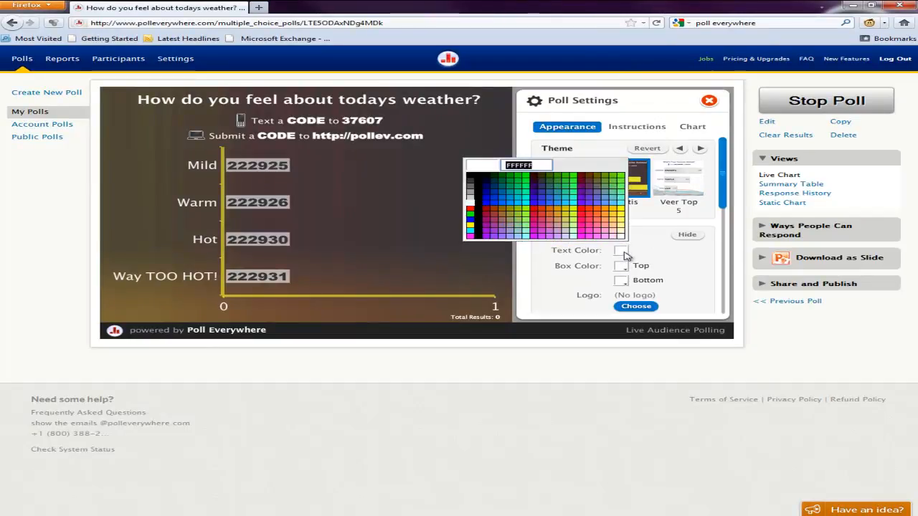
{"action": "left_click", "coordinate": [647, 255]}
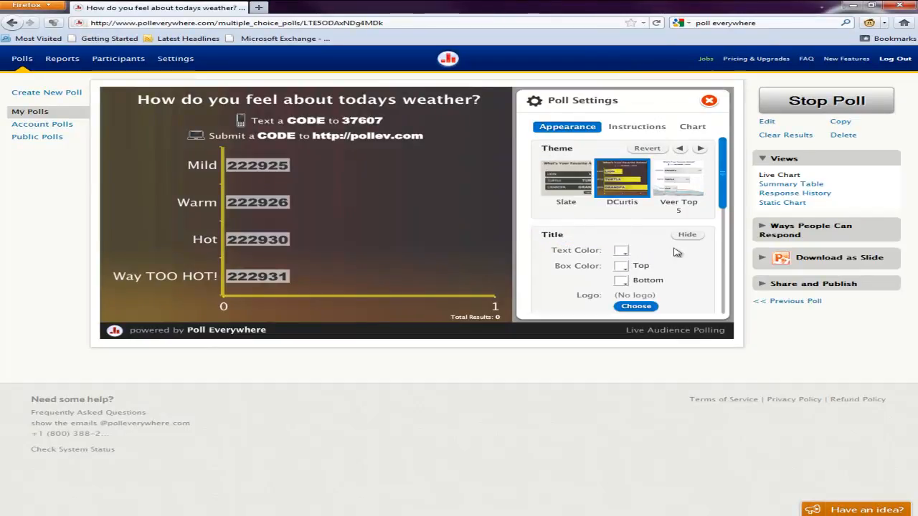
{"action": "left_click", "coordinate": [709, 100]}
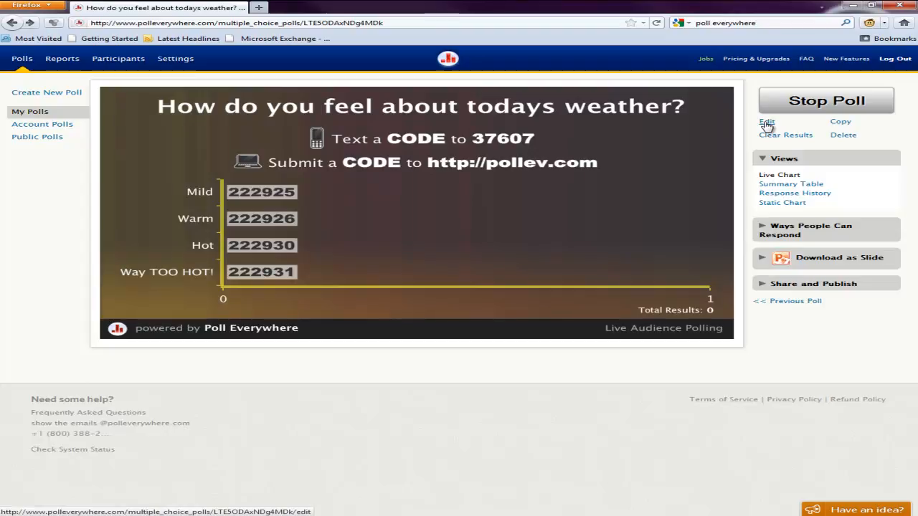
- Edit the poll and add a fifth answer option, "Kinda Cool"
{"action": "left_click", "coordinate": [766, 123]}
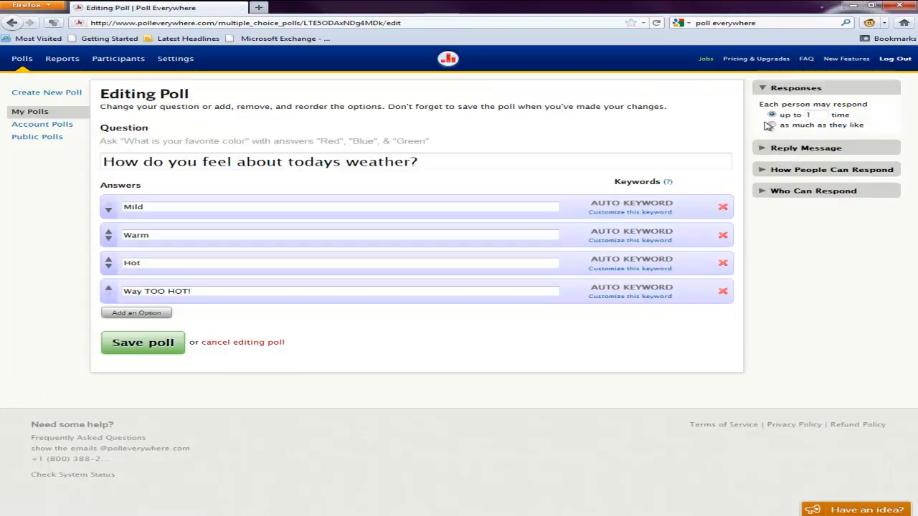
{"action": "left_click", "coordinate": [140, 313]}
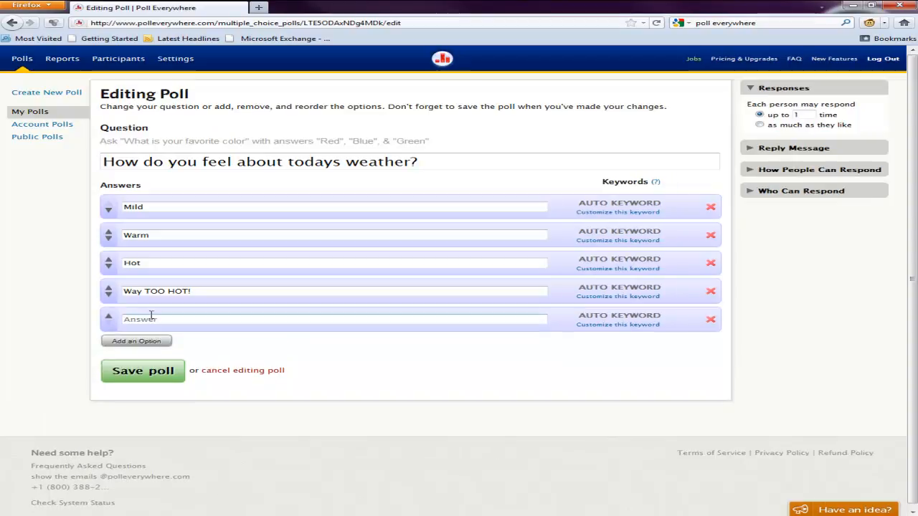
{"action": "left_click", "coordinate": [149, 320]}
{"action": "type", "text": "Kinda Cool"}
- Move the "Kinda Cool" answer to first place above Mild and save the poll
{"action": "left_click_drag", "start_coordinate": [110, 319], "coordinate": [109, 210]}
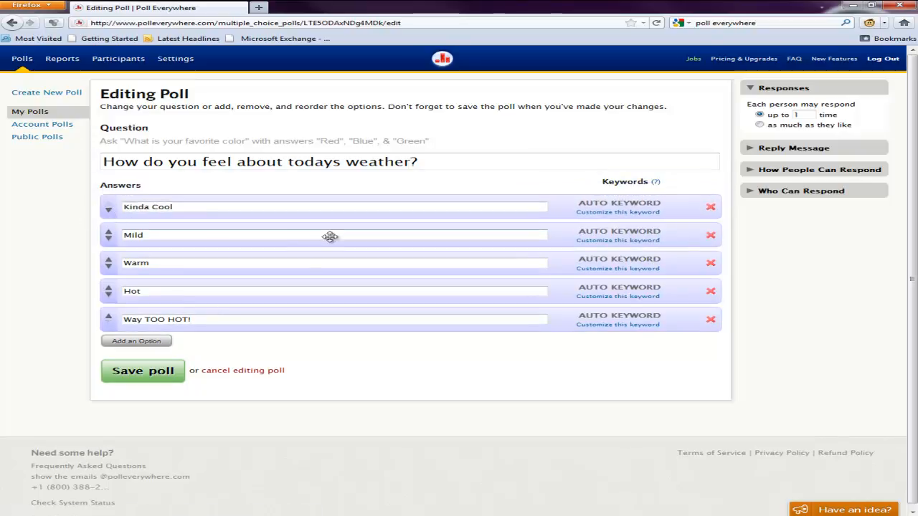
{"action": "left_click", "coordinate": [154, 374]}
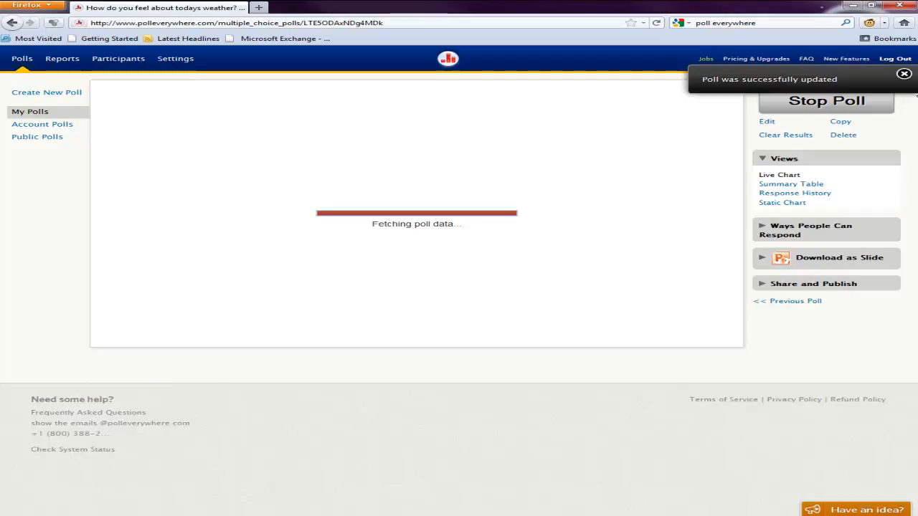
{"action": "left_click", "coordinate": [904, 74]}
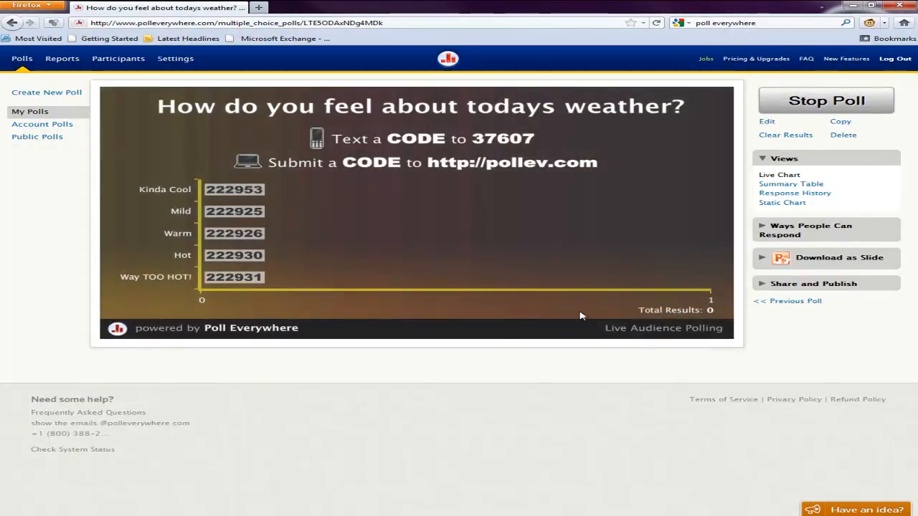
- View the poll's live chart link among its sharing and publishing options
{"action": "left_click", "coordinate": [762, 284]}
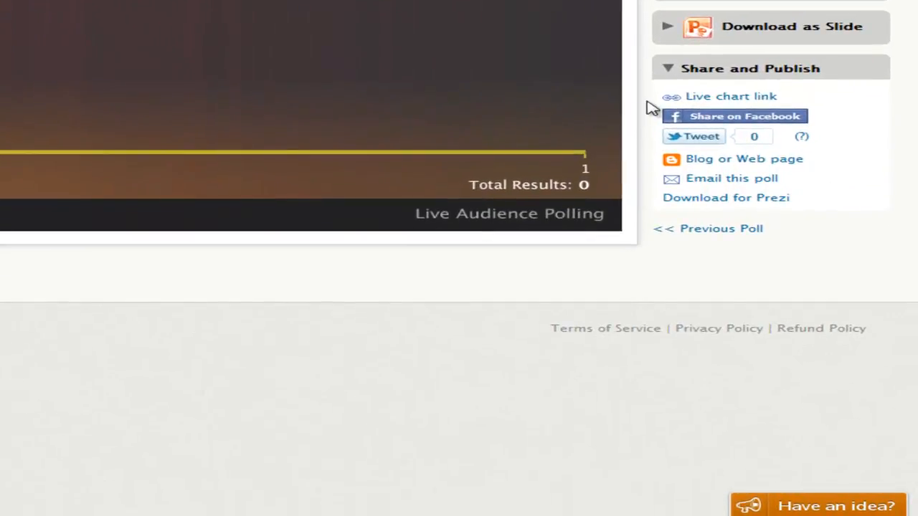
{"action": "left_click", "coordinate": [694, 97]}
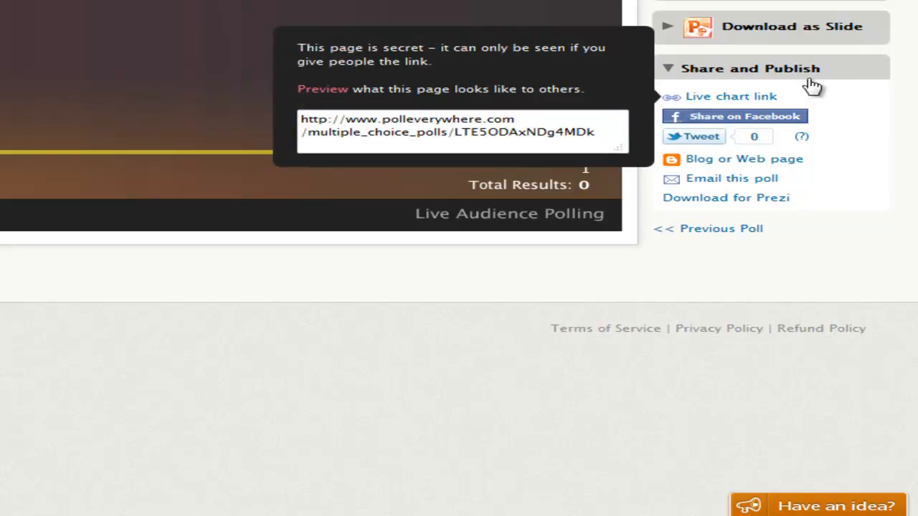
{"action": "left_click", "coordinate": [825, 99]}
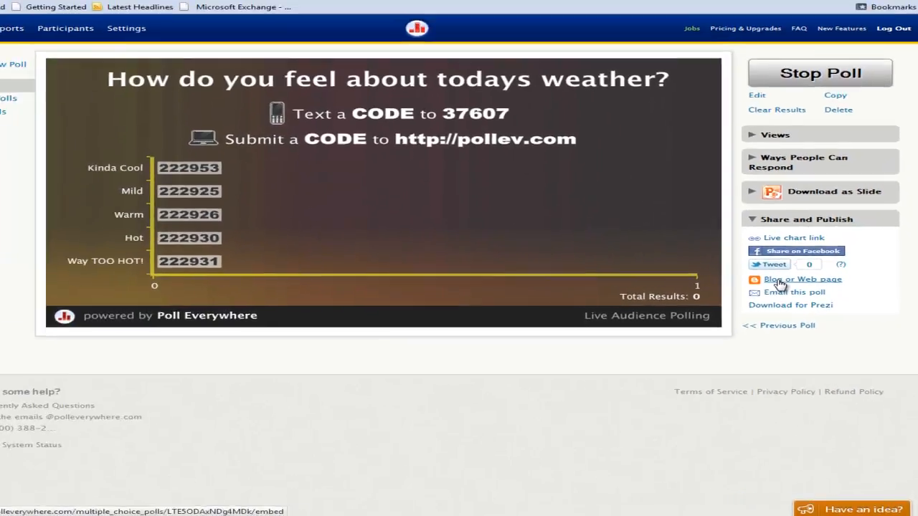
- Open the poll's blog or web page embedding options and examine the Web Voting Widget and Live Chart Widget snippets
{"action": "left_click", "coordinate": [709, 162]}
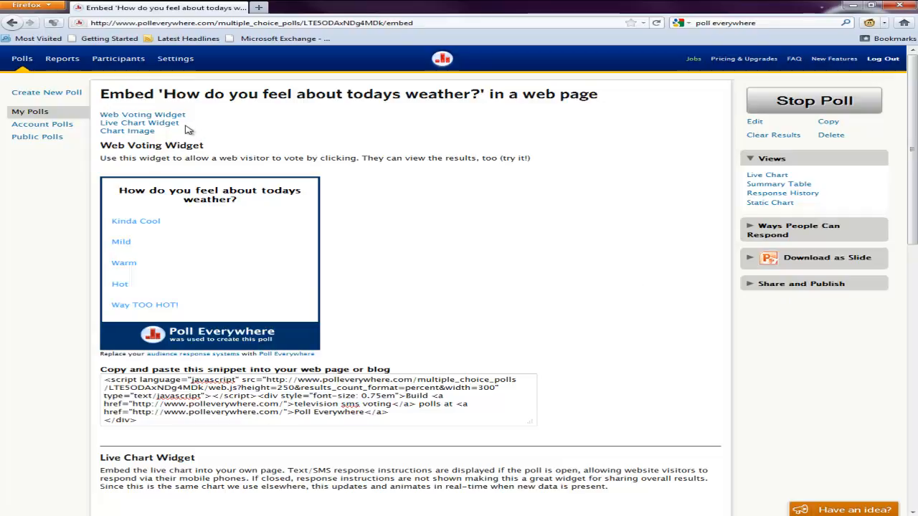
{"action": "scroll", "coordinate": [354, 176], "scroll_direction": "down", "scroll_amount": 1}
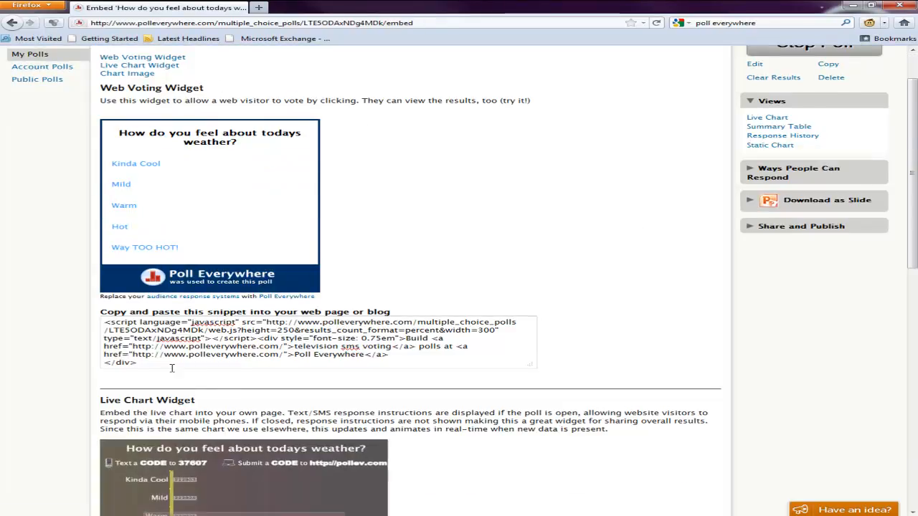
{"action": "left_click_drag", "start_coordinate": [134, 362], "coordinate": [97, 323]}
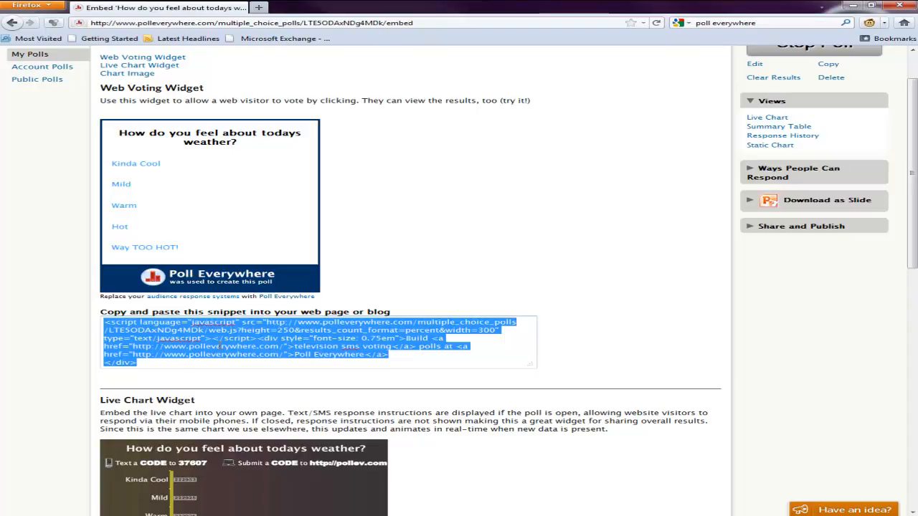
{"action": "left_click", "coordinate": [69, 342]}
{"action": "scroll", "coordinate": [70, 342], "scroll_direction": "down", "scroll_amount": 5}
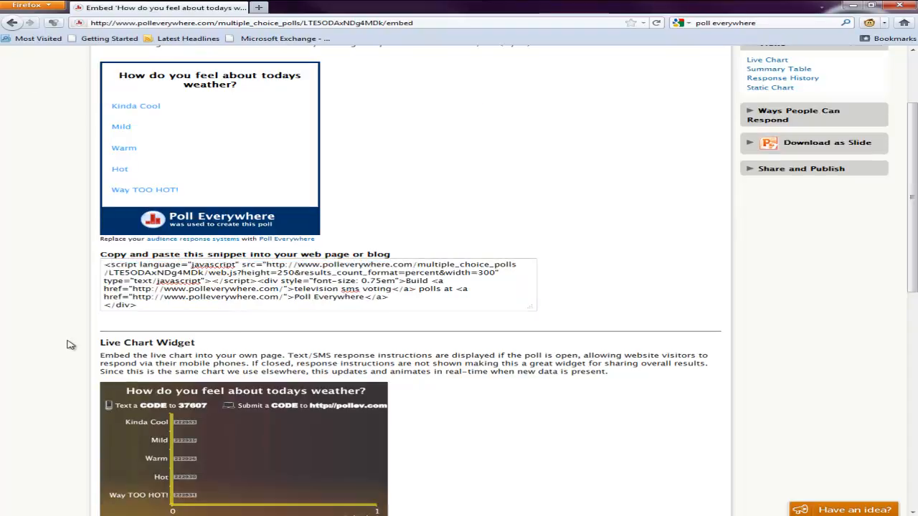
{"action": "mouse_move", "coordinate": [257, 266]}
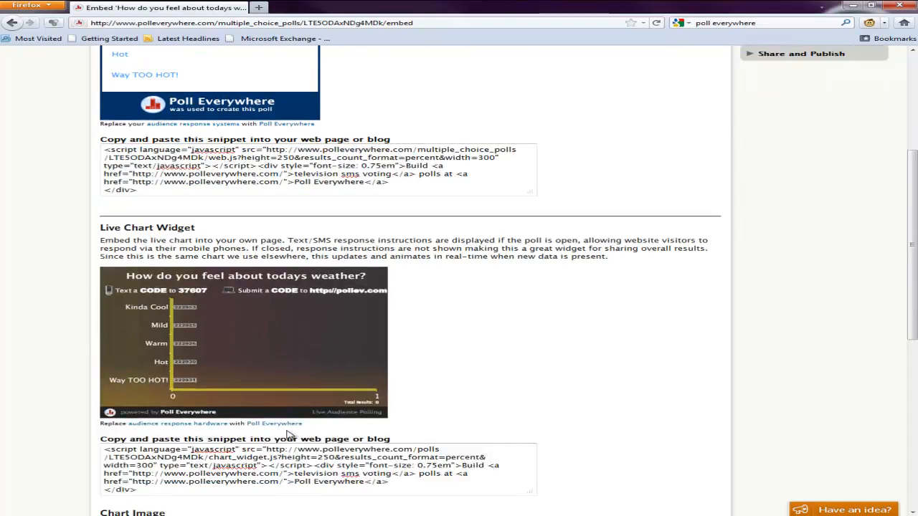
- Examine the Live Chart Widget snippet and the Chart Image embed code on the poll's web page embedding page
{"action": "scroll", "coordinate": [251, 417], "scroll_direction": "down", "scroll_amount": 2}
{"action": "left_click_drag", "start_coordinate": [174, 434], "coordinate": [104, 390]}
{"action": "left_click", "coordinate": [41, 341]}
{"action": "scroll", "coordinate": [62, 337], "scroll_direction": "down", "scroll_amount": 4}
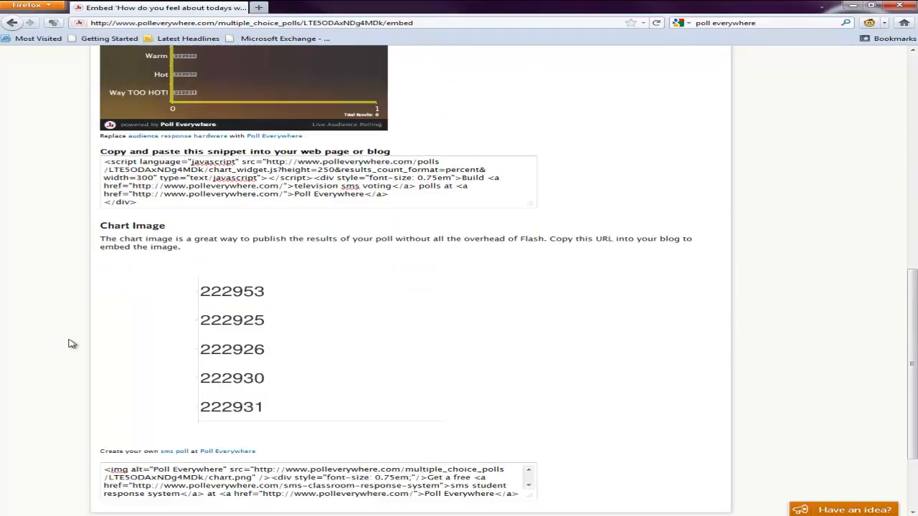
{"action": "scroll", "coordinate": [315, 474], "scroll_direction": "down", "scroll_amount": 1}
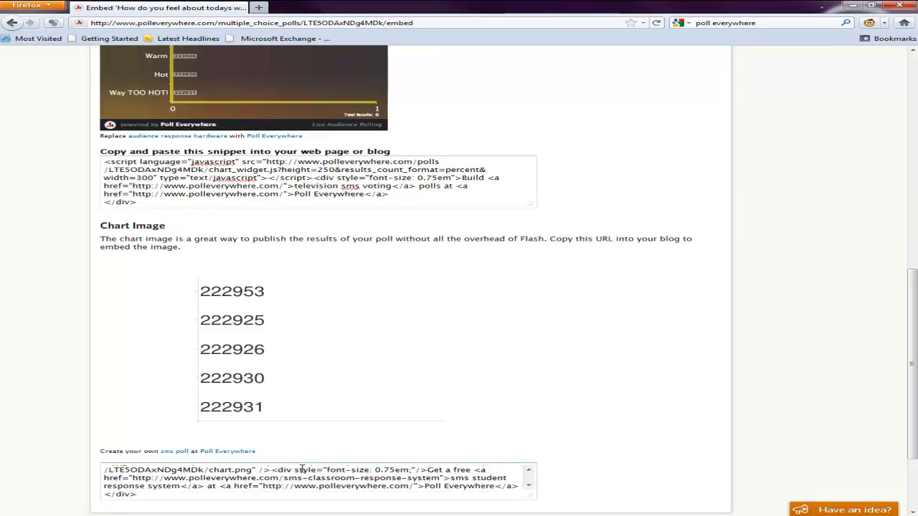
{"action": "scroll", "coordinate": [246, 323], "scroll_direction": "up", "scroll_amount": 3}
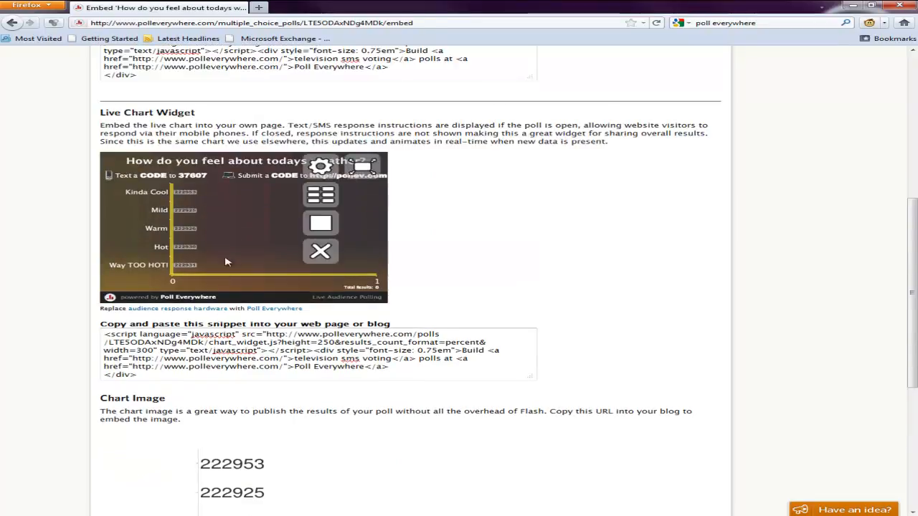
{"action": "scroll", "coordinate": [101, 170], "scroll_direction": "up", "scroll_amount": 6}
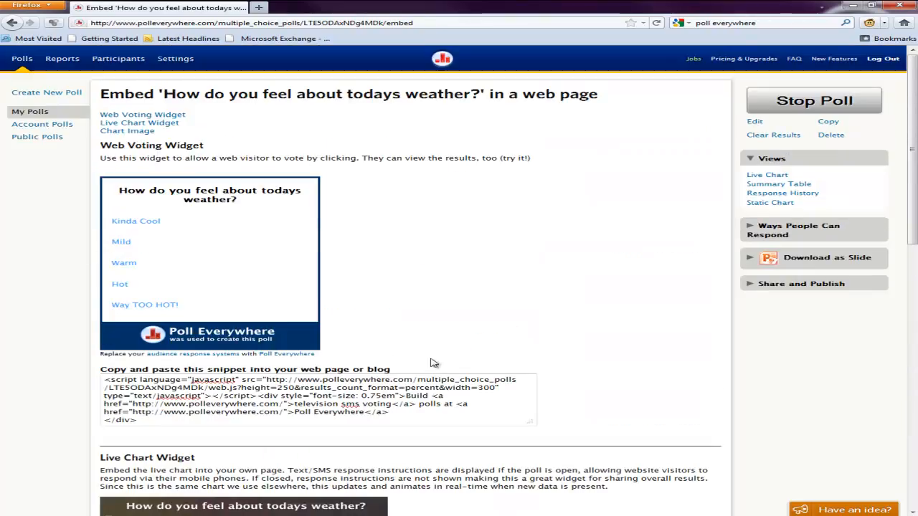
- Review the poll's Share and Publish options, including Facebook, Twitter, email and the Prezi download
{"action": "left_click", "coordinate": [757, 283]}
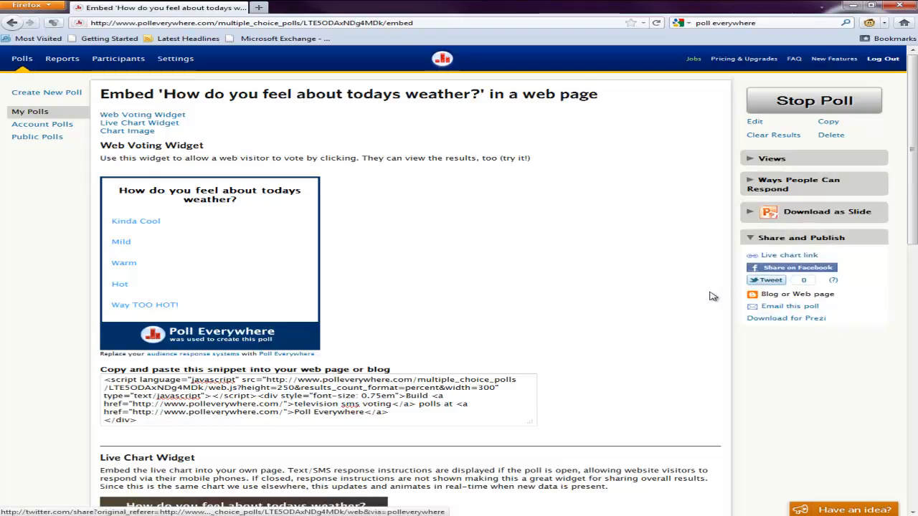
{"action": "left_click", "coordinate": [781, 322]}
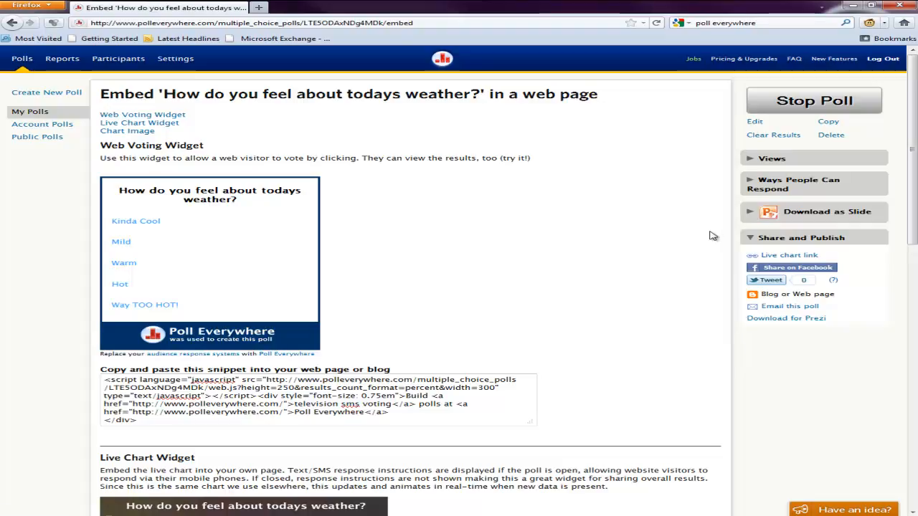
{"action": "mouse_move", "coordinate": [778, 259]}
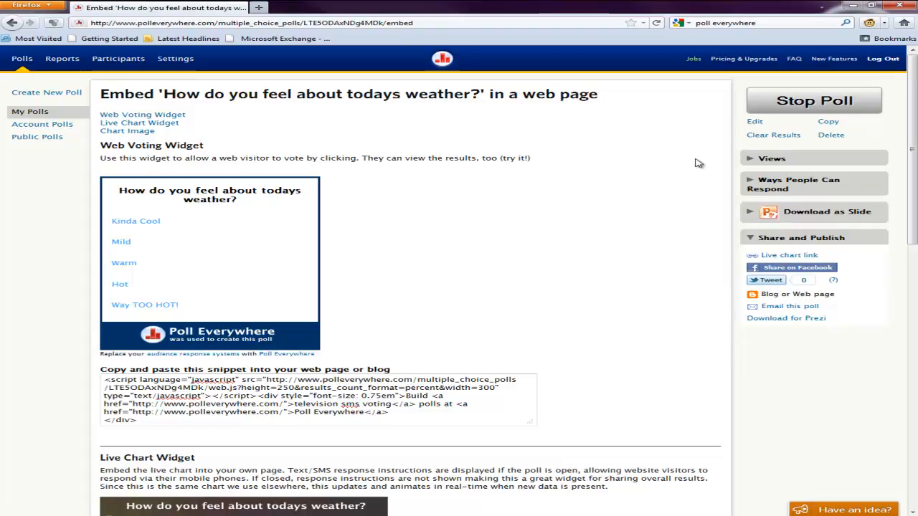
- Download the poll as a PowerPoint 2007/2010 slide and open the file in Microsoft Office PowerPoint
{"action": "left_click", "coordinate": [752, 214]}
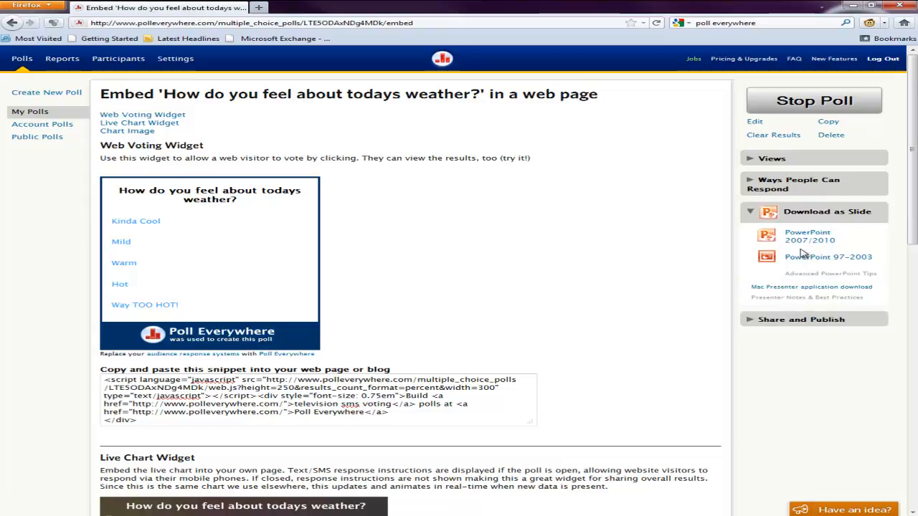
{"action": "left_click", "coordinate": [808, 241]}
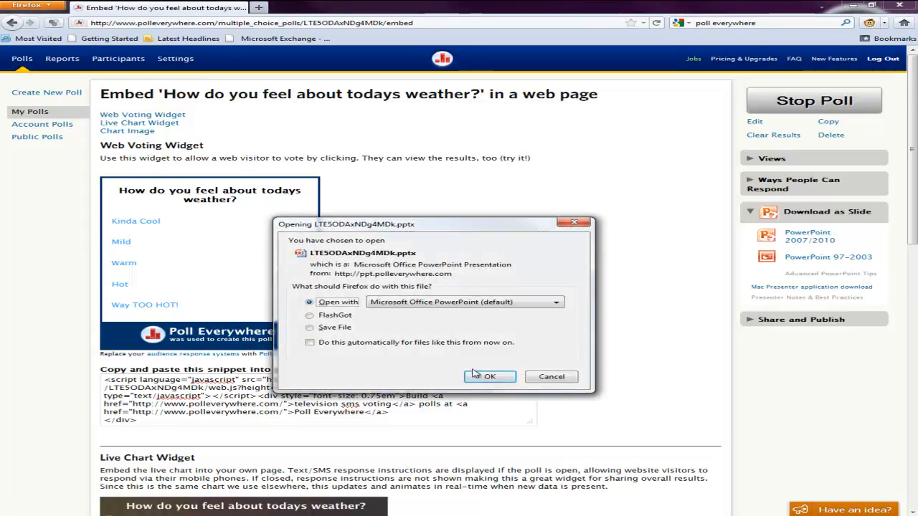
{"action": "left_click", "coordinate": [489, 378]}
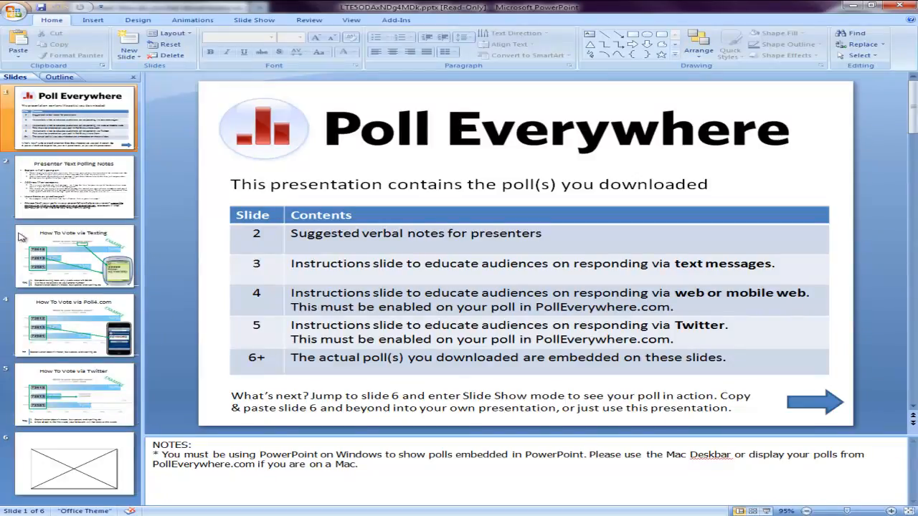
- Look through slides 2 to 6 of the downloaded poll presentation, return to slide 1 and close the presentation without saving
{"action": "left_click", "coordinate": [92, 197]}
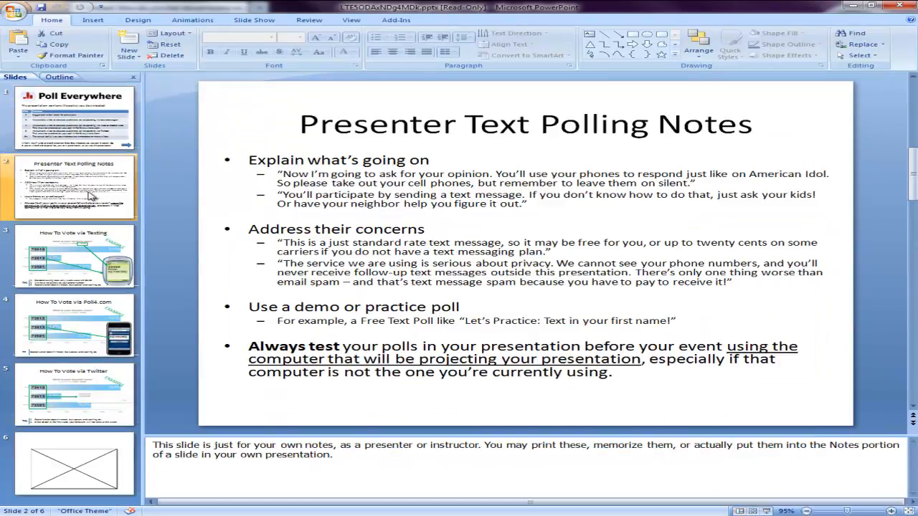
{"action": "left_click", "coordinate": [90, 246]}
{"action": "left_click", "coordinate": [79, 320]}
{"action": "left_click", "coordinate": [84, 397]}
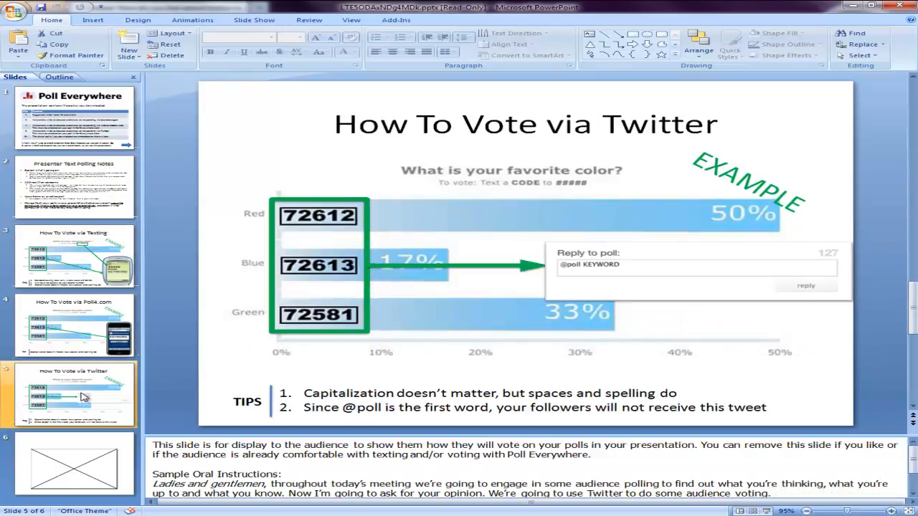
{"action": "left_click", "coordinate": [69, 471]}
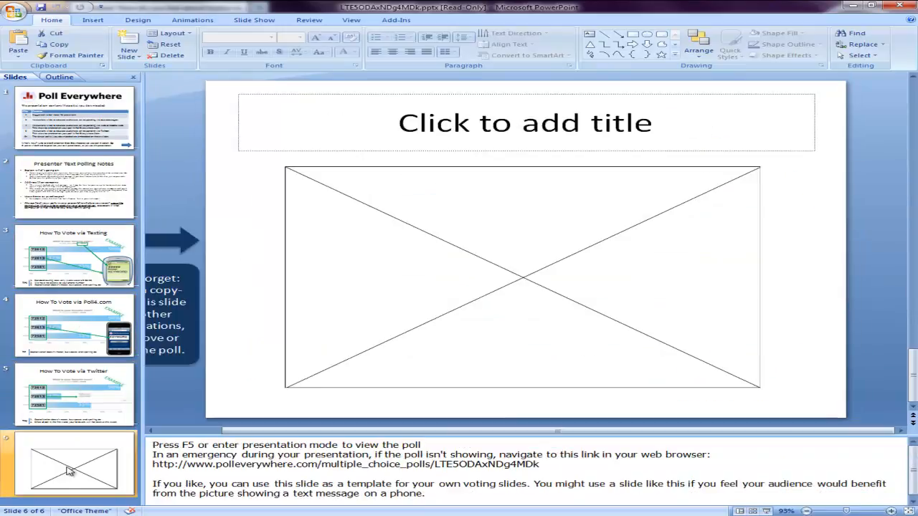
{"action": "left_click", "coordinate": [113, 120]}
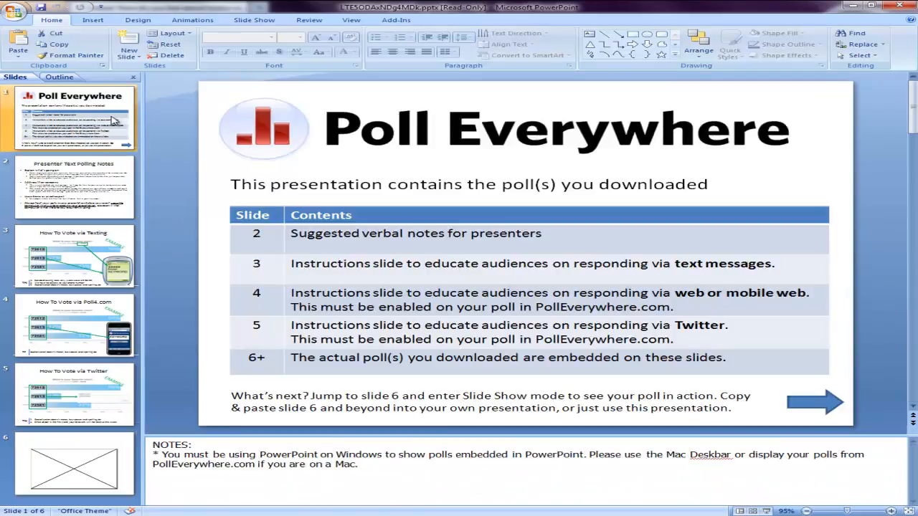
{"action": "left_click", "coordinate": [897, 7]}
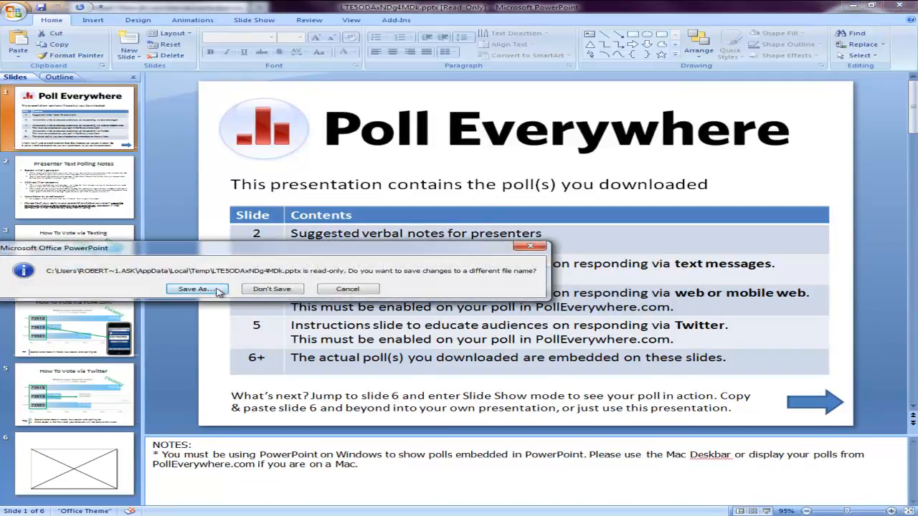
{"action": "left_click", "coordinate": [274, 290]}
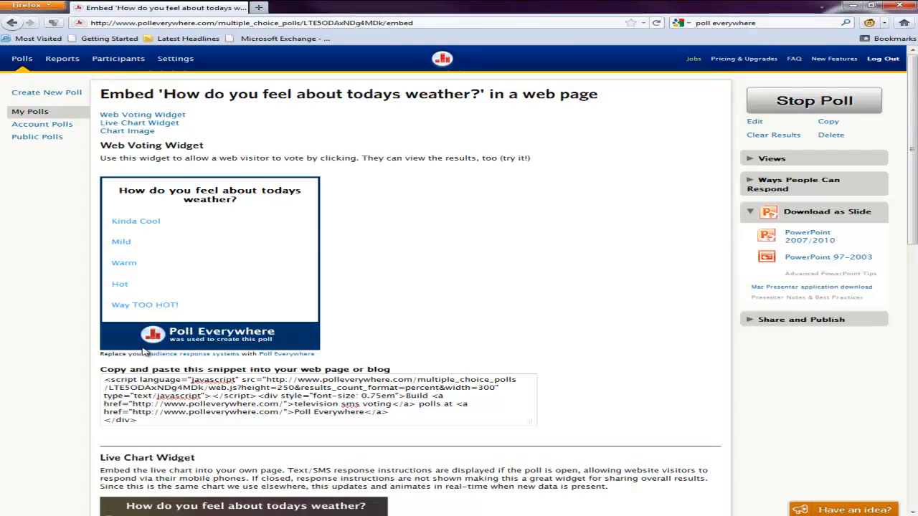